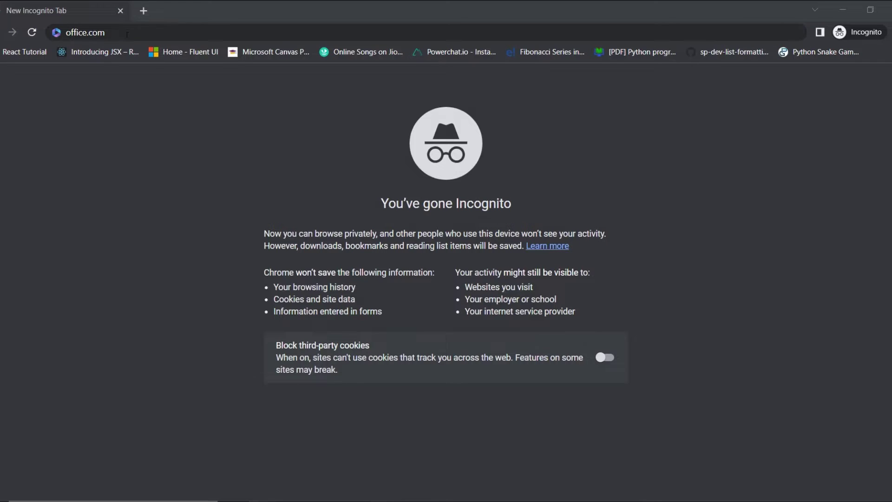
# Step: Go to office.com and sign in with the saved account, choosing to stay signed in
pyautogui.click(127, 34)
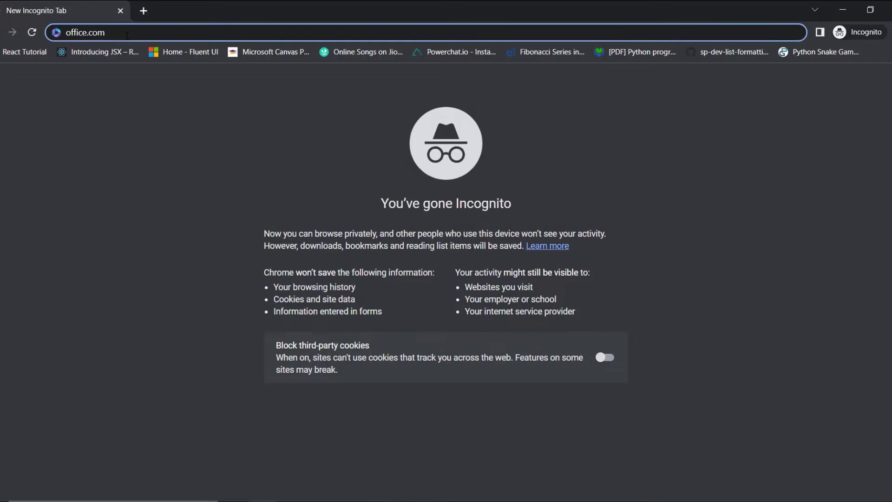
pyautogui.press('Return')
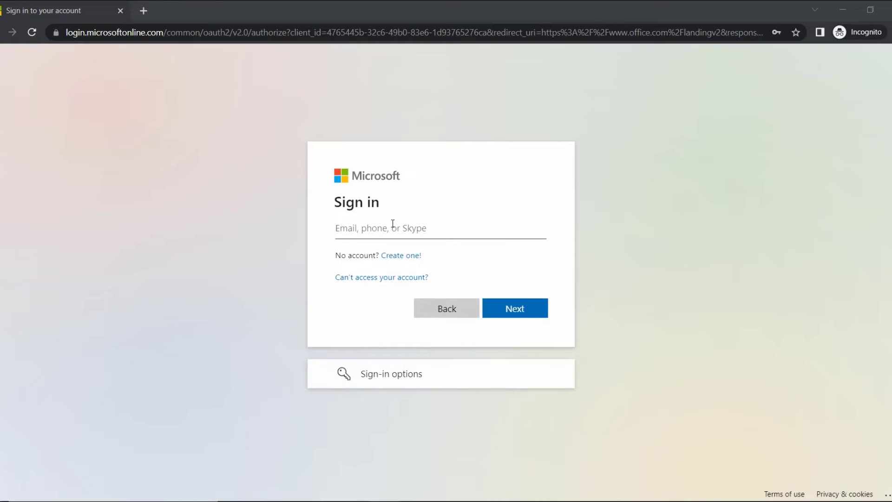
pyautogui.click(389, 228)
pyautogui.click(412, 264)
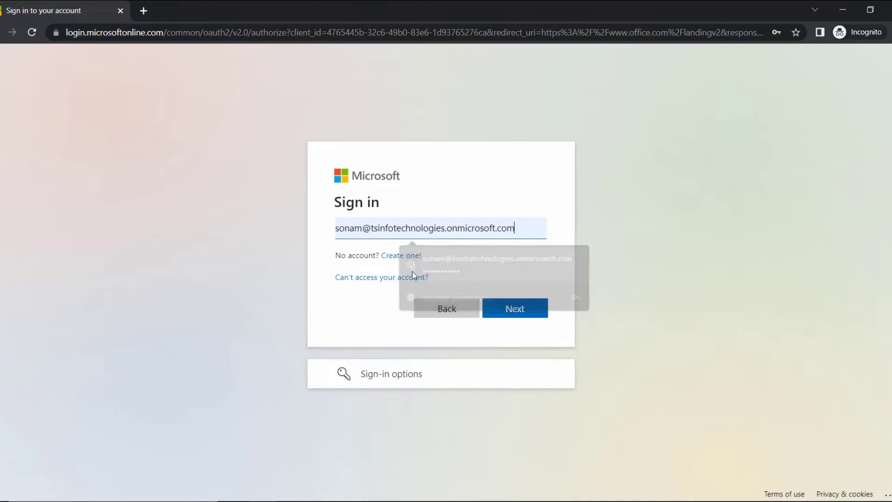
pyautogui.click(525, 309)
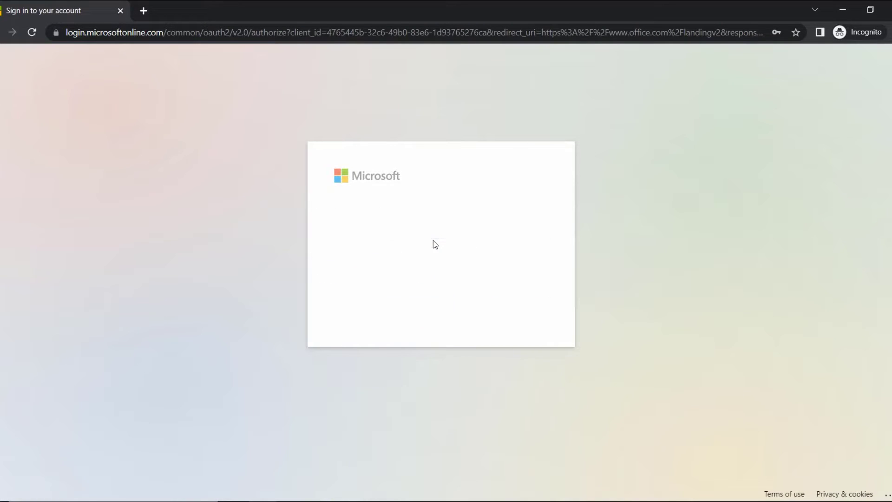
pyautogui.click(524, 333)
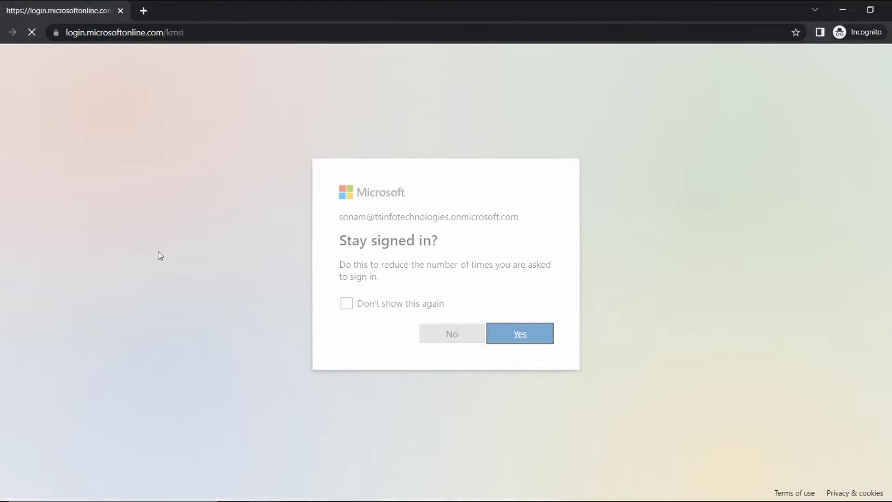
pyautogui.press('Return')
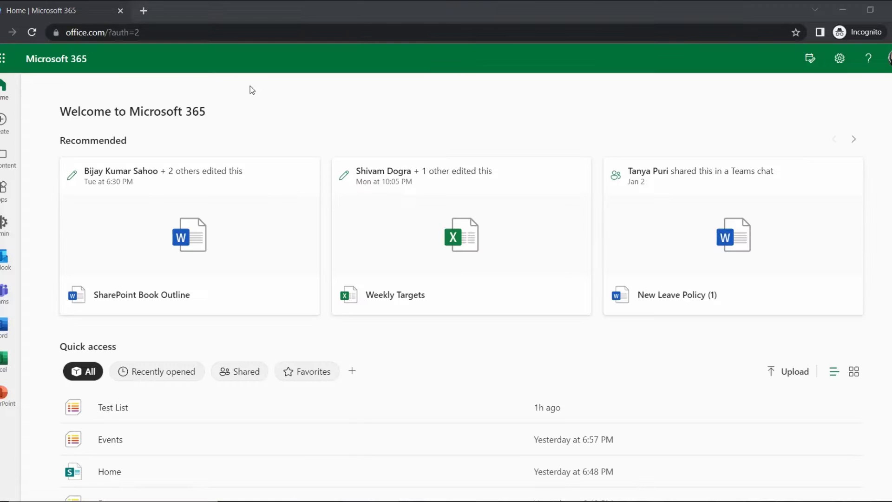
# Step: Open Power Automate from the app launcher in a new tab and go to its Create page
pyautogui.click(3, 62)
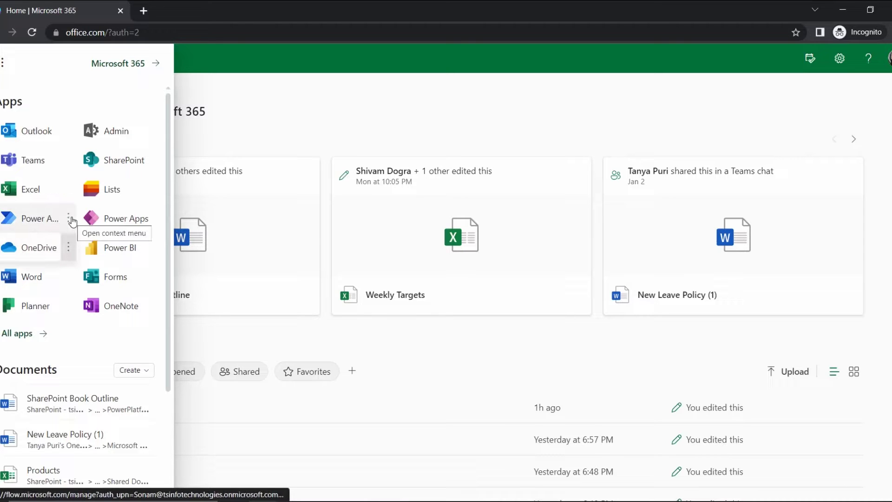
pyautogui.click(70, 220)
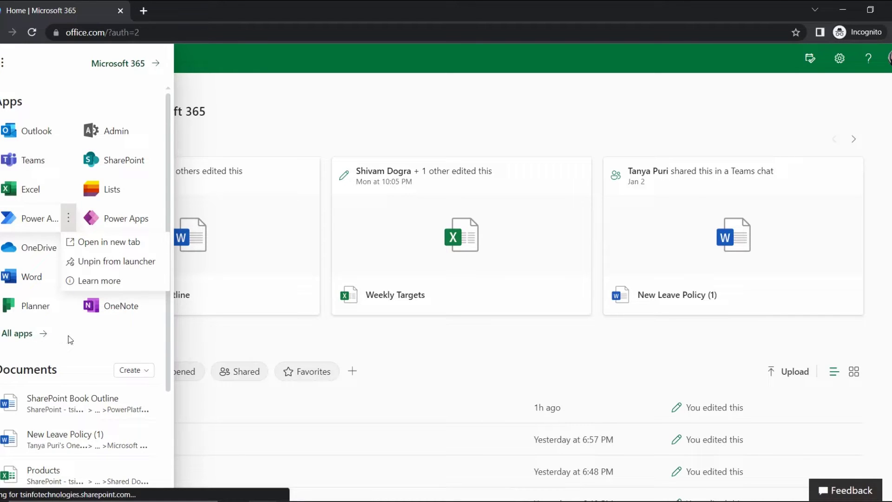
pyautogui.click(95, 243)
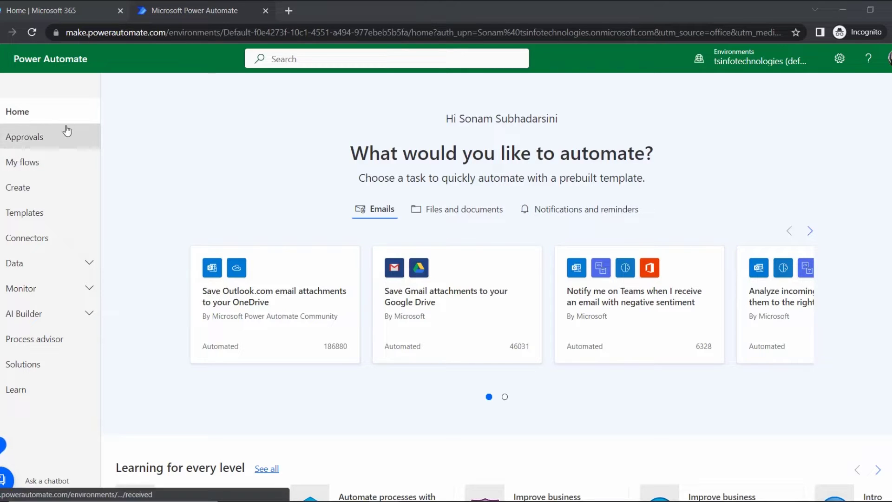
pyautogui.click(37, 185)
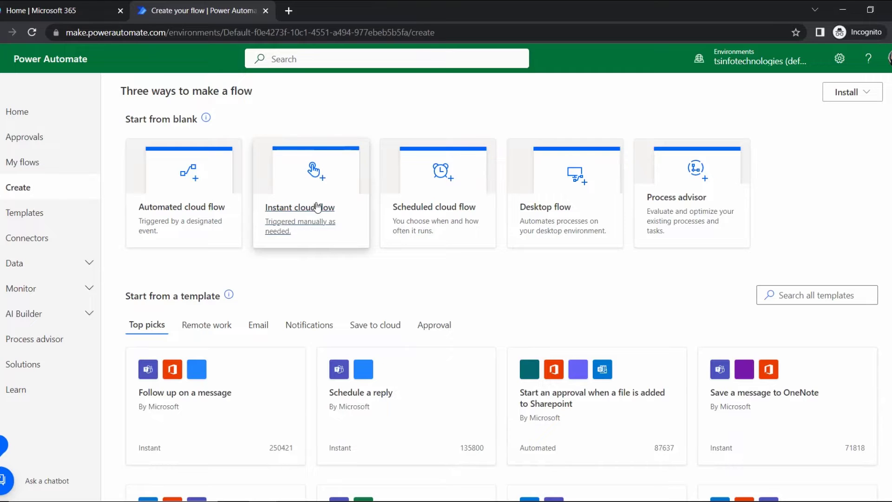
# Step: Create an instant cloud flow named 'Convert string to Float' with a Manually trigger a flow trigger
pyautogui.click(315, 205)
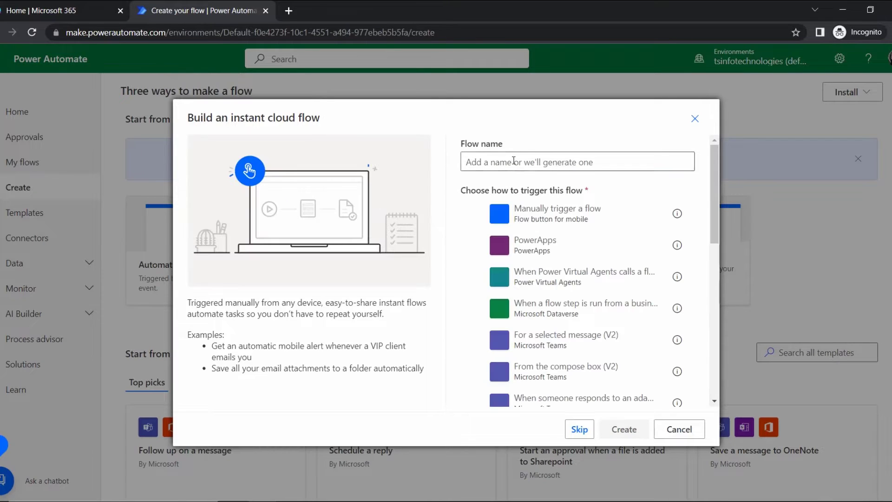
pyautogui.click(514, 213)
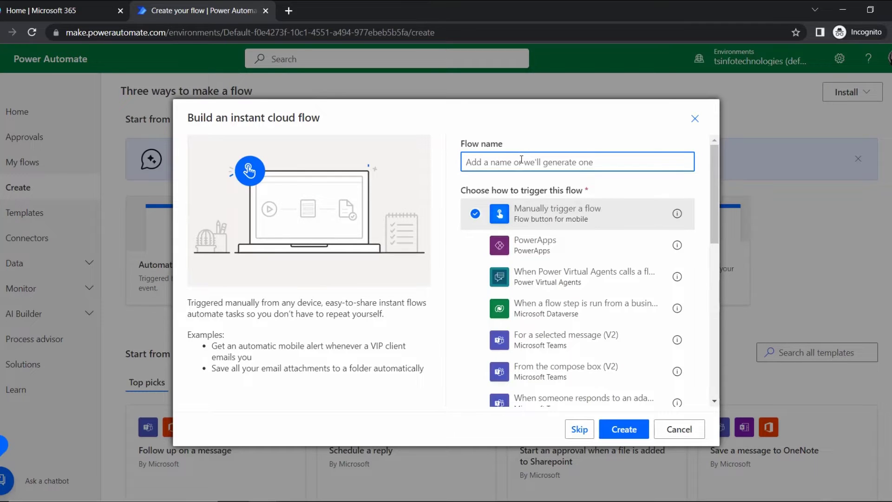
pyautogui.write('Con')
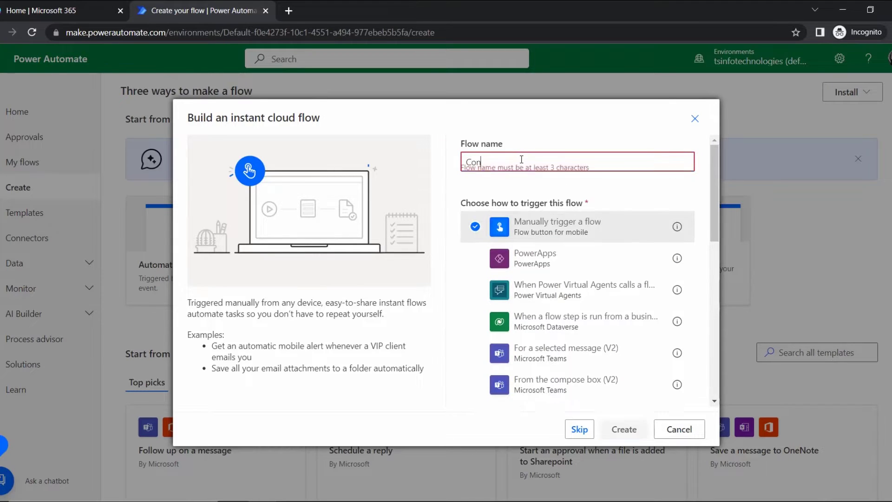
pyautogui.write('vert string to Float')
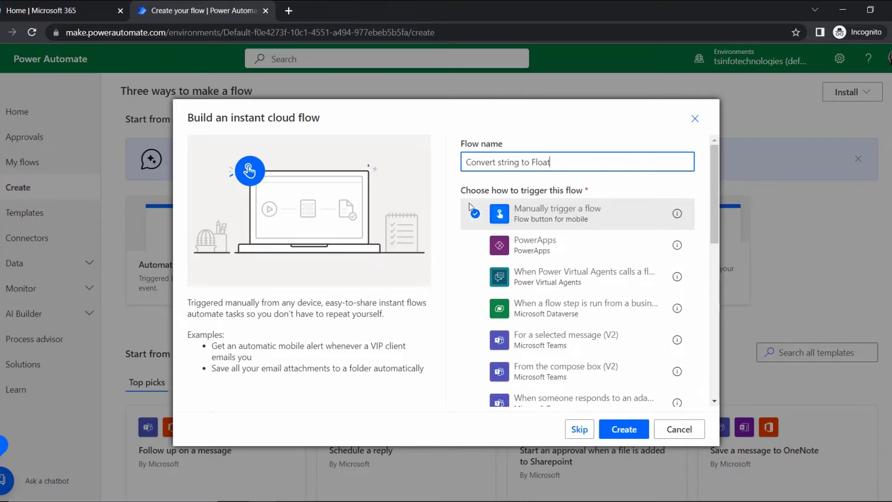
pyautogui.click(637, 434)
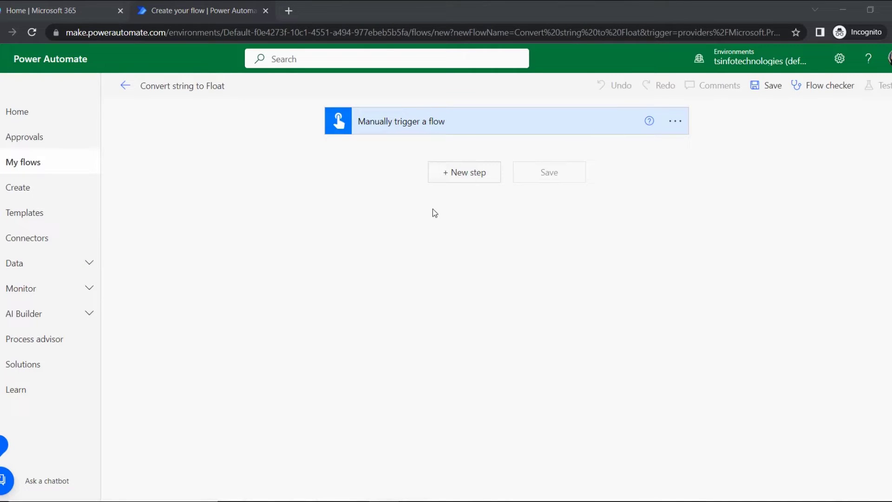
# Step: Add an Initialize variable action below the manual trigger
pyautogui.click(467, 175)
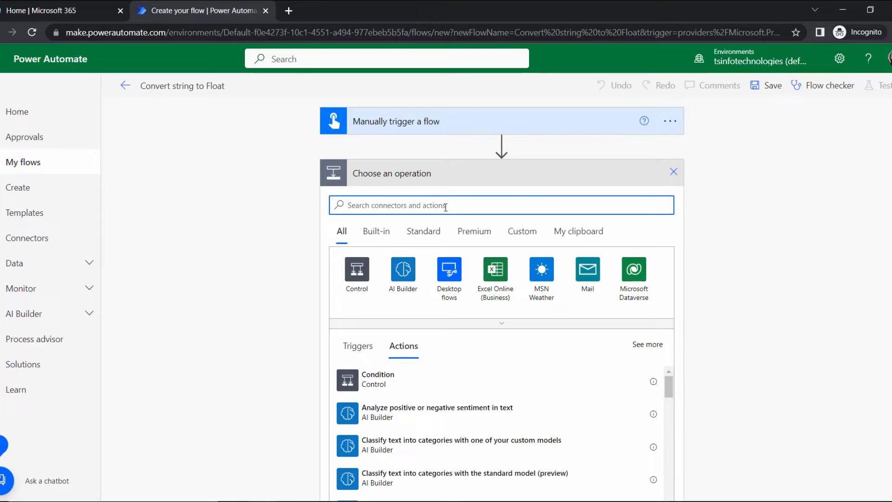
pyautogui.write('initialize')
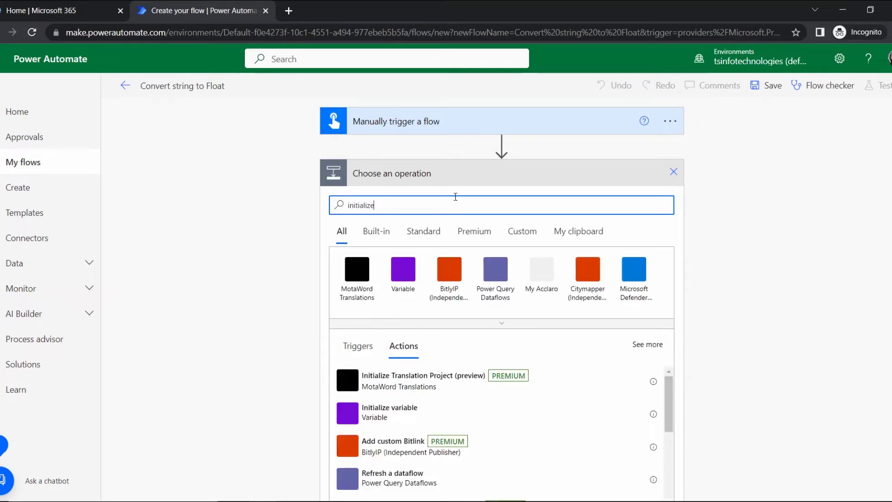
pyautogui.click(433, 379)
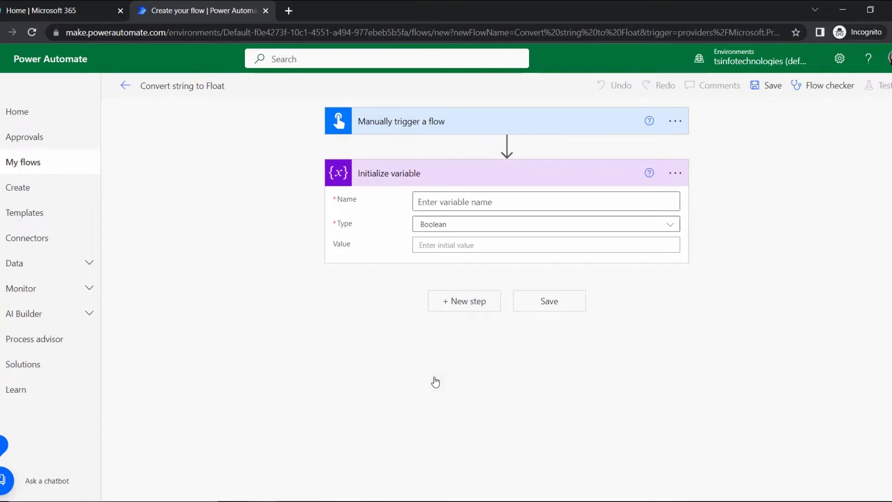
# Step: Name the variable VarValue and set its type to String
pyautogui.click(443, 197)
pyautogui.write('VarValue')
pyautogui.click(463, 229)
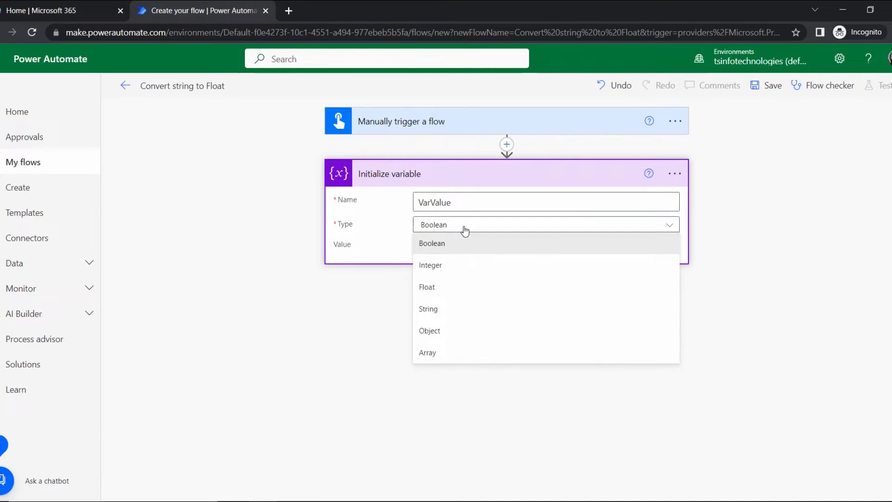
pyautogui.click(439, 309)
# Step: Enter 12.53 as the variable's initial value
pyautogui.click(426, 245)
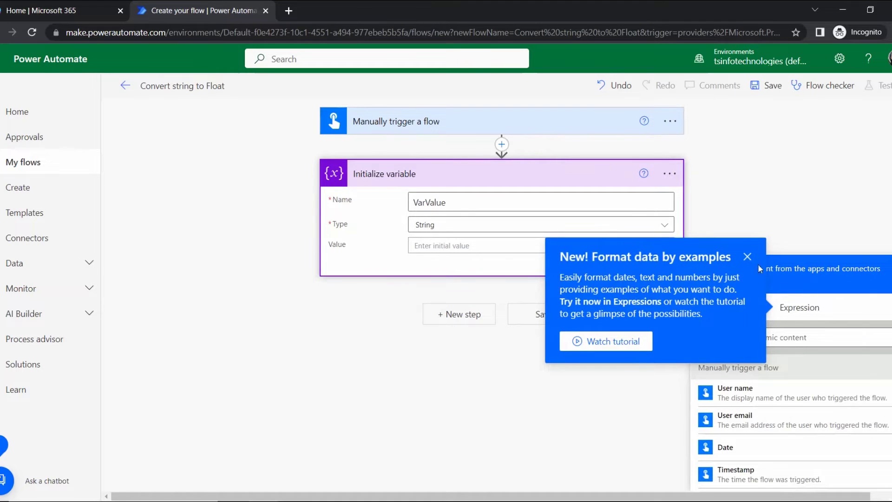
pyautogui.click(747, 257)
pyautogui.click(423, 245)
pyautogui.write('12.53')
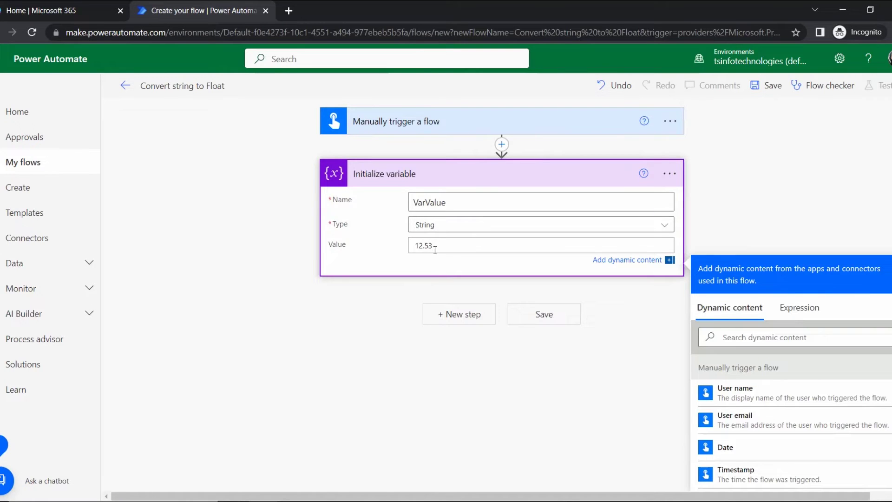
pyautogui.moveTo(432, 246); pyautogui.dragTo(374, 255)
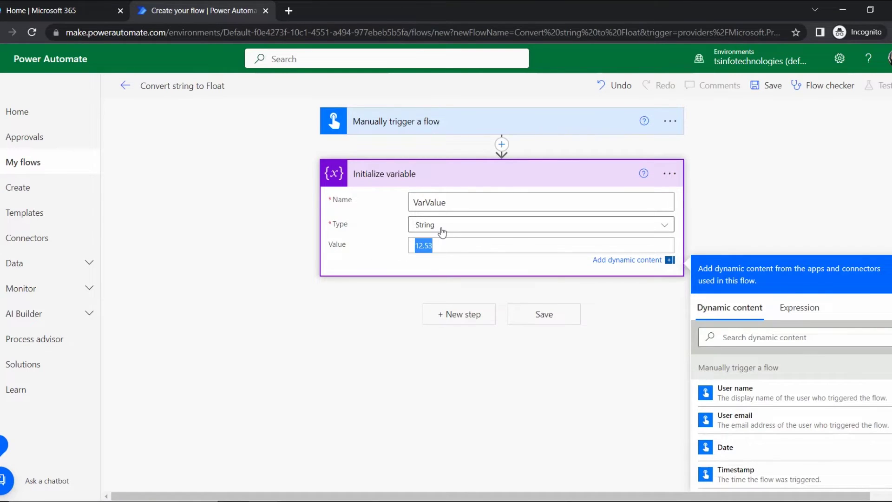
pyautogui.click(575, 193)
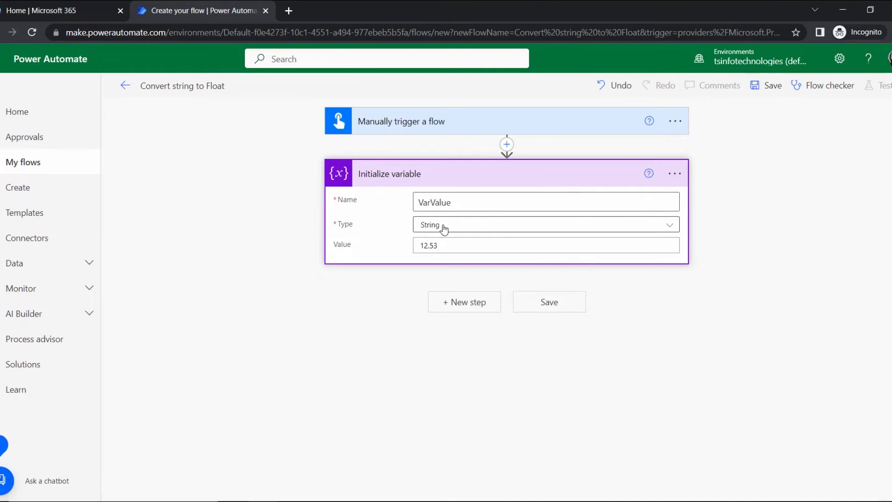
pyautogui.moveTo(444, 247); pyautogui.dragTo(382, 246)
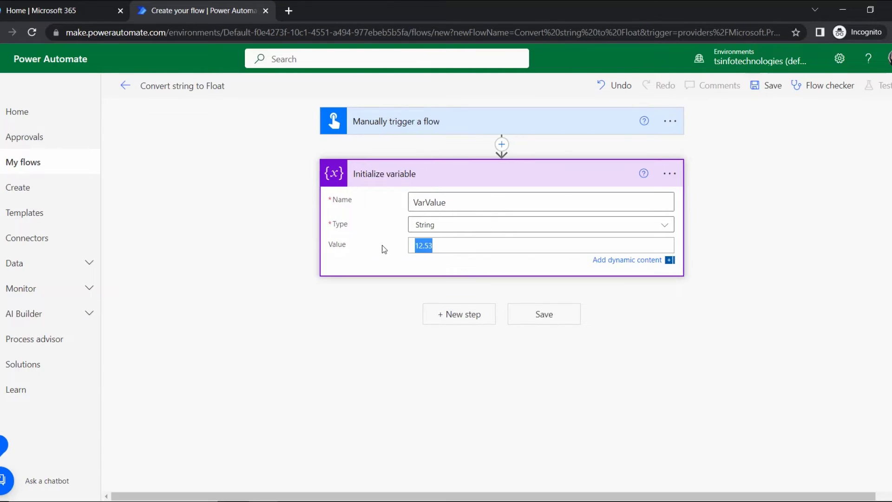
pyautogui.click(436, 257)
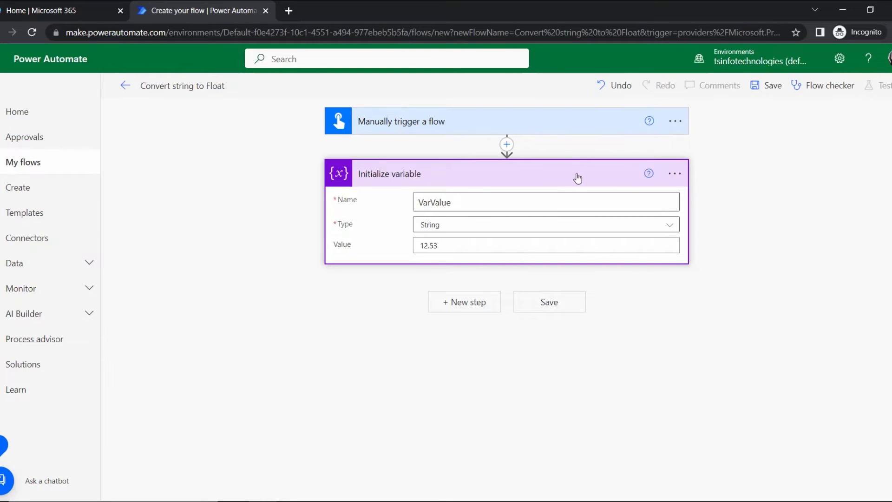
# Step: Begin renaming the Initialize variable step from its options menu
pyautogui.click(674, 173)
pyautogui.click(744, 198)
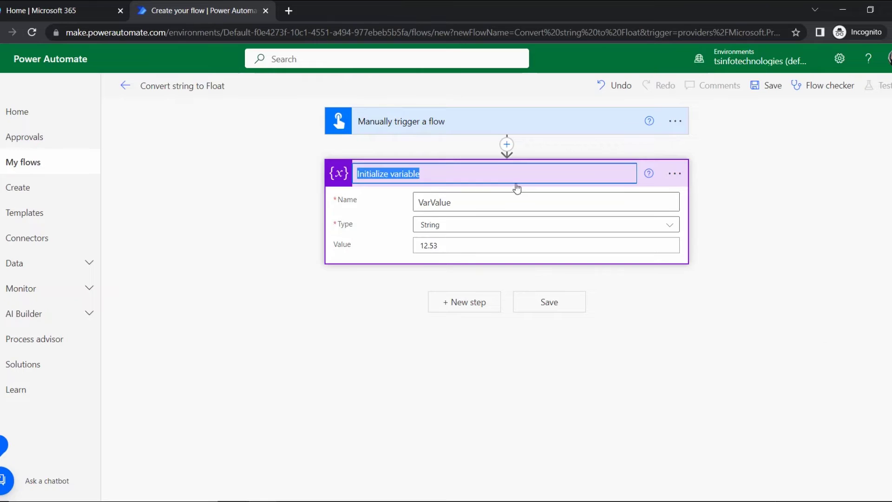
pyautogui.click(446, 178)
# Step: Title the step 'Initialize a string variable' and add a Compose action after it
pyautogui.write('a string')
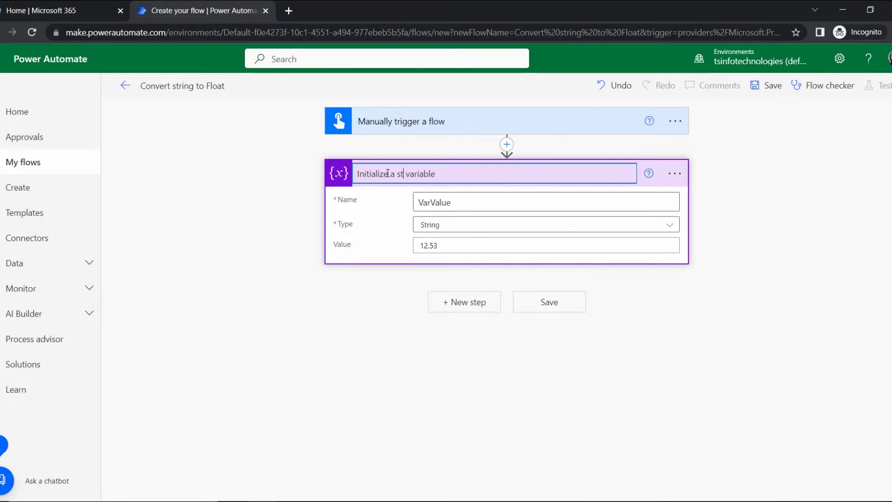
pyautogui.press('Return')
pyautogui.click(463, 315)
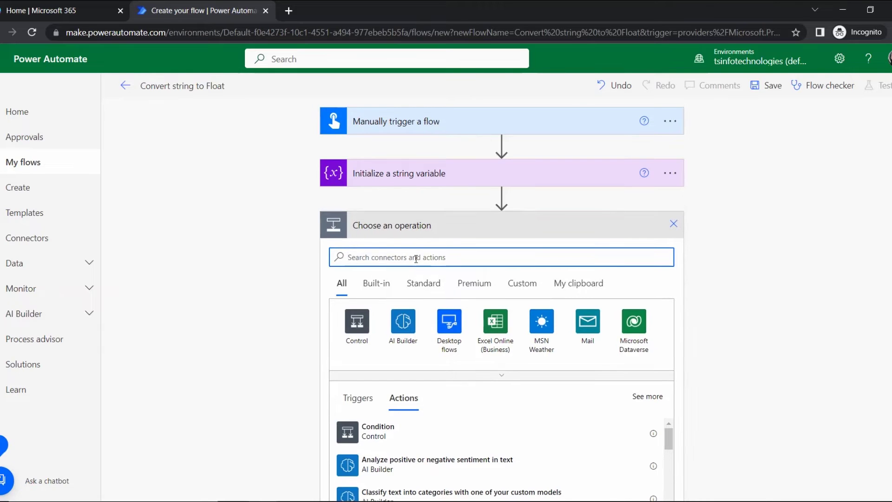
pyautogui.write('Compose')
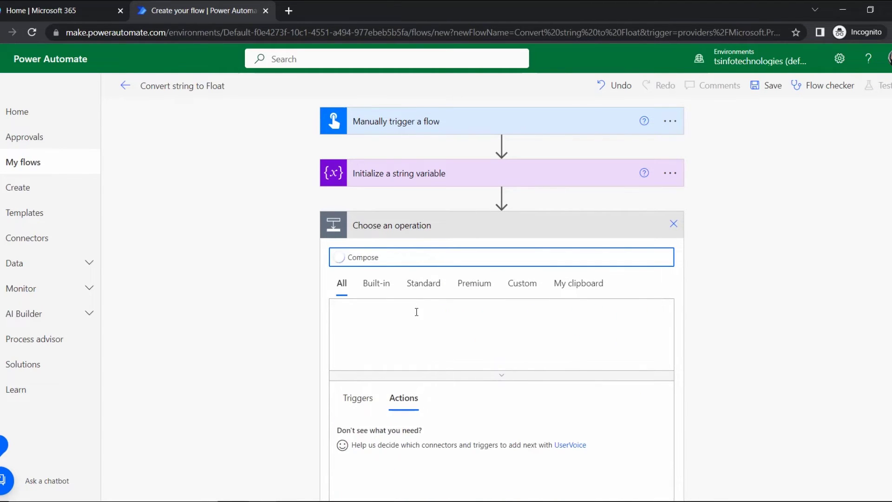
pyautogui.scroll(-1, 321, 300)
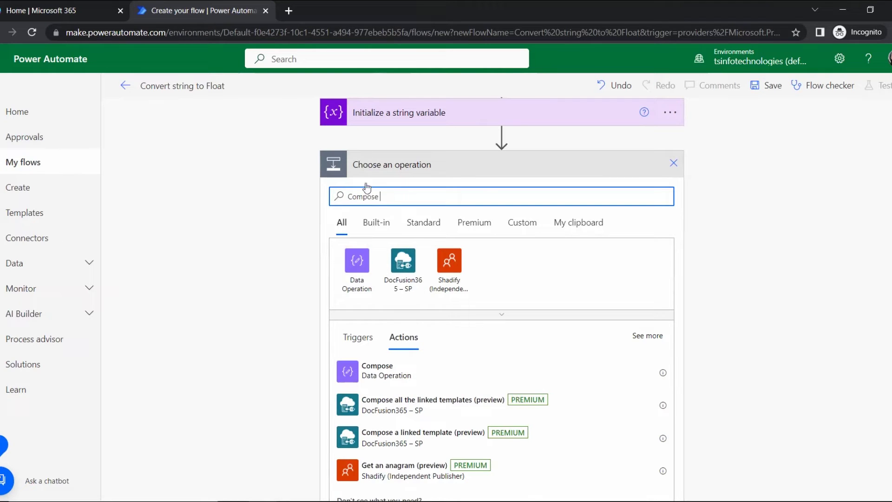
pyautogui.click(399, 371)
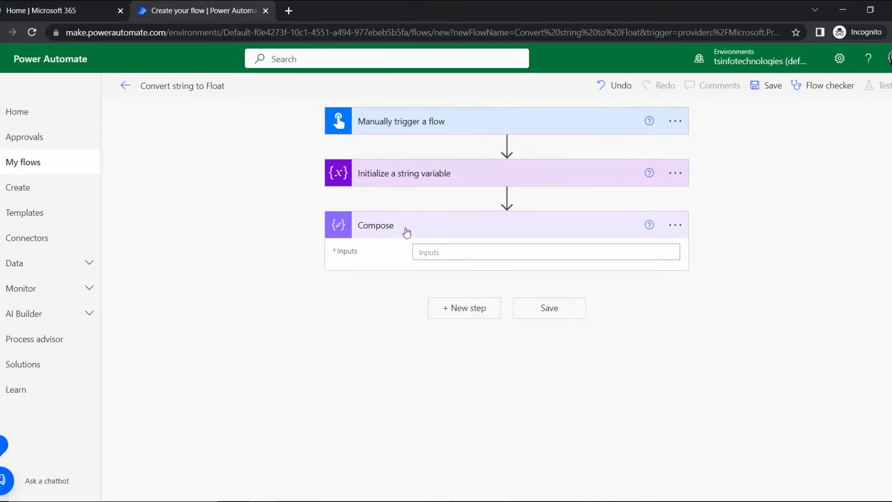
# Step: Set the Compose Inputs to the expression float(variables('VarValue'))
pyautogui.click(450, 252)
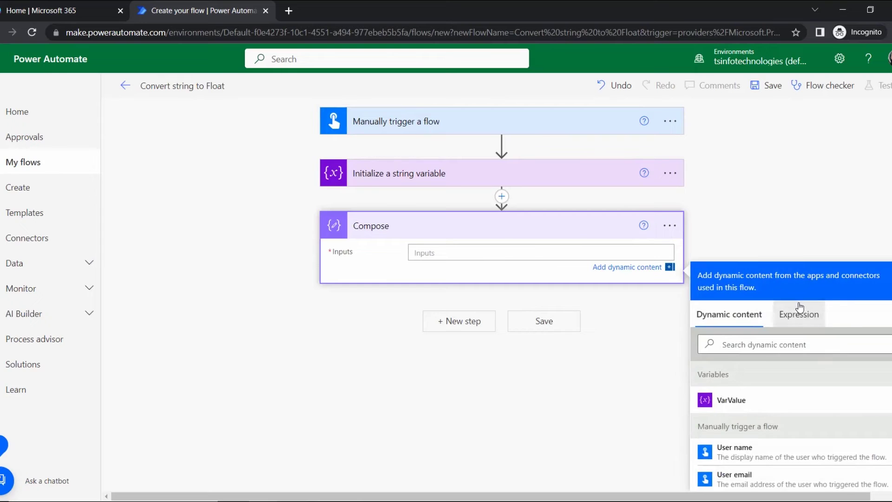
pyautogui.click(798, 312)
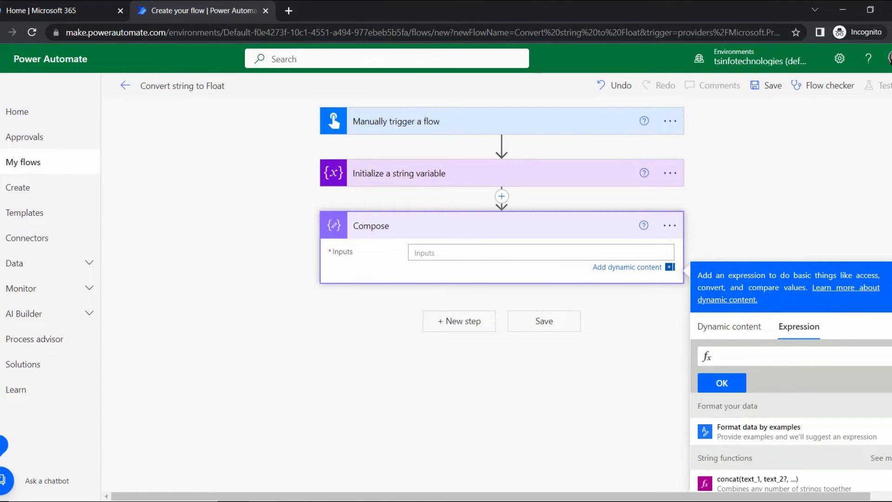
pyautogui.click(529, 252)
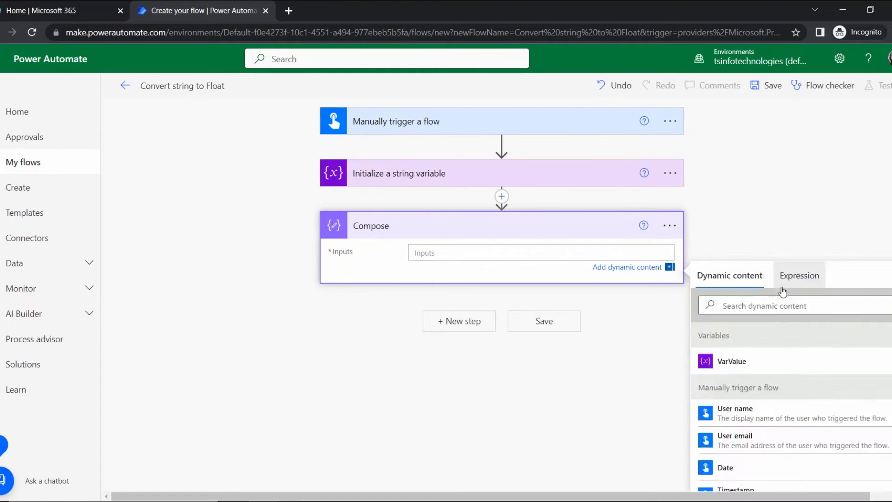
pyautogui.click(783, 288)
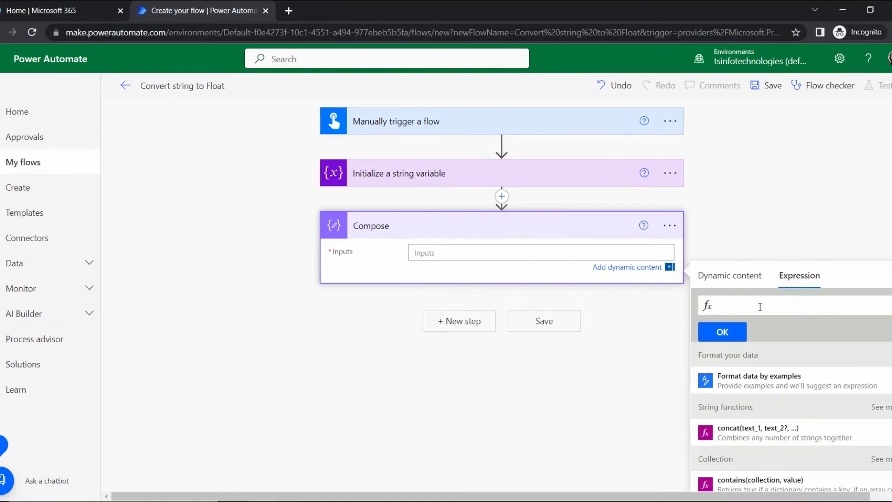
pyautogui.write('float(')
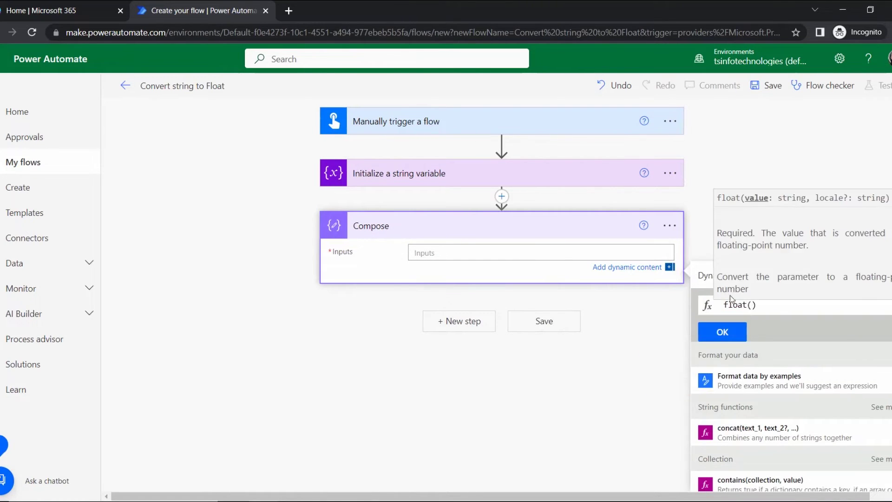
pyautogui.click(703, 276)
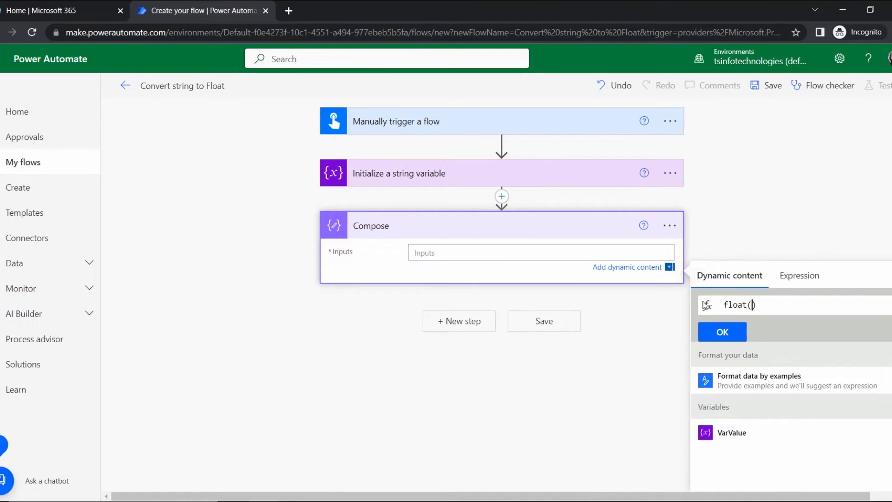
pyautogui.click(737, 433)
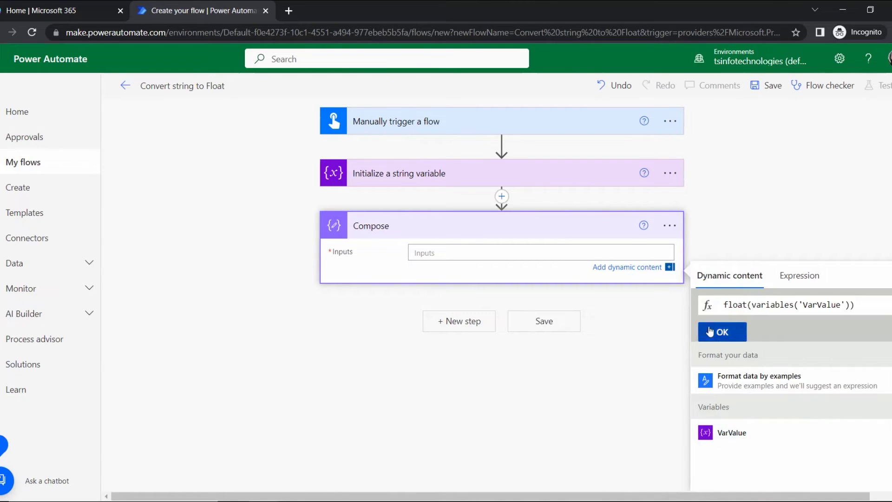
pyautogui.click(719, 332)
pyautogui.click(813, 212)
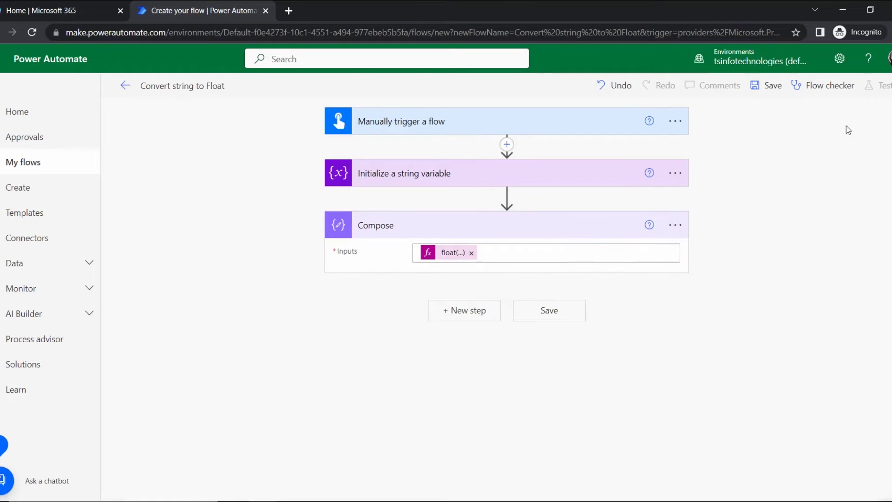
# Step: Rename the Compose action 'Convert string to Float' and save the flow
pyautogui.click(674, 226)
pyautogui.write('Convert string to ')
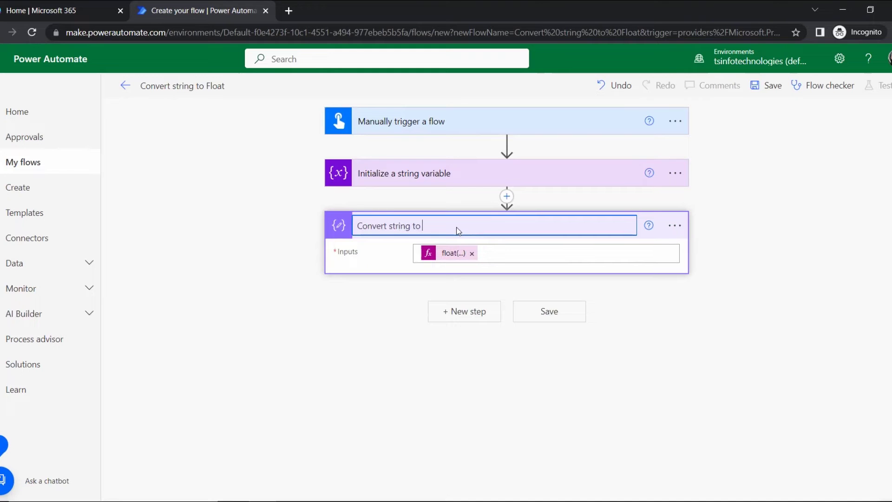
pyautogui.write('Float')
pyautogui.hotkey('ctrl', 's')
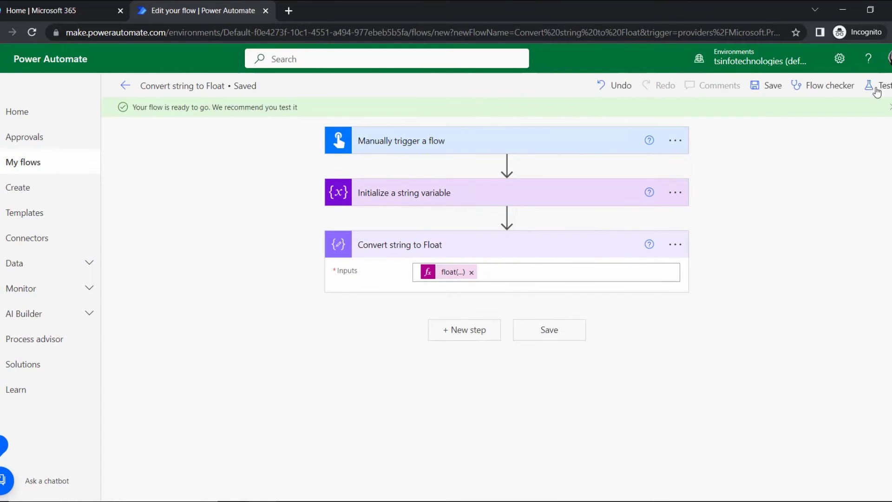
# Step: Run a manual test of the flow
pyautogui.click(874, 86)
pyautogui.click(744, 119)
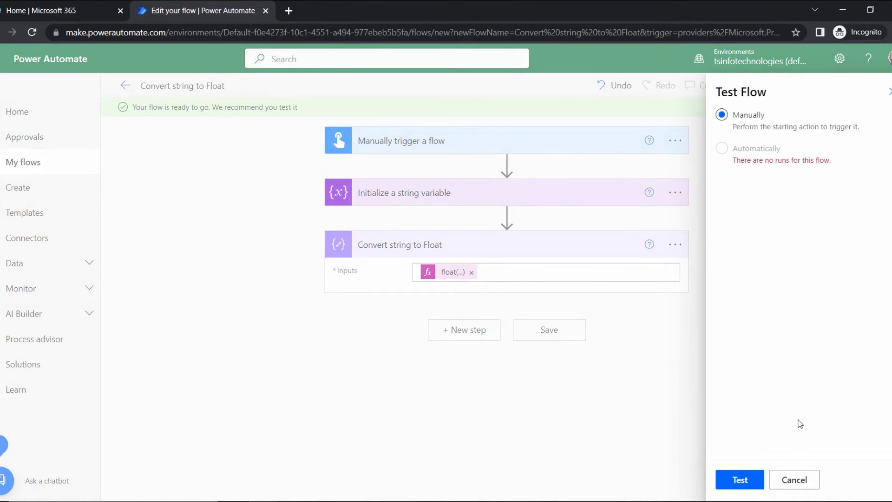
pyautogui.click(739, 482)
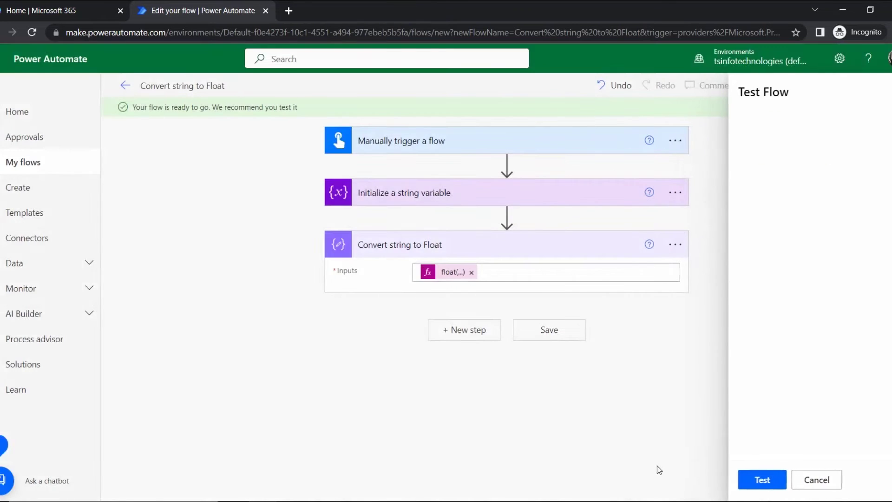
pyautogui.click(729, 483)
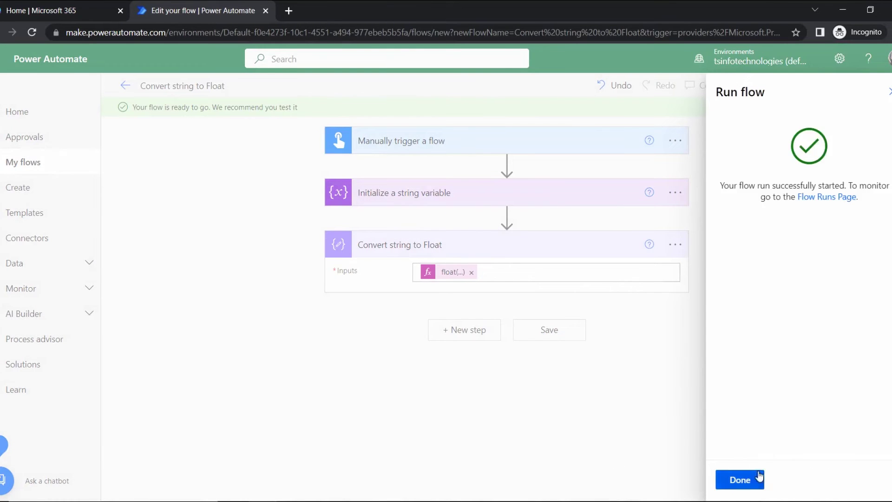
pyautogui.click(743, 479)
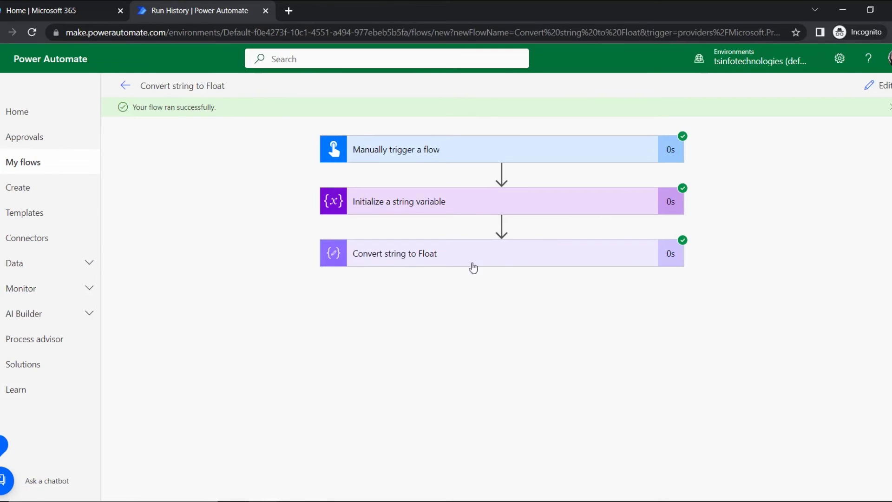
# Step: Check the variable step's run value 12.53, then expand the Convert string to Float step
pyautogui.click(481, 212)
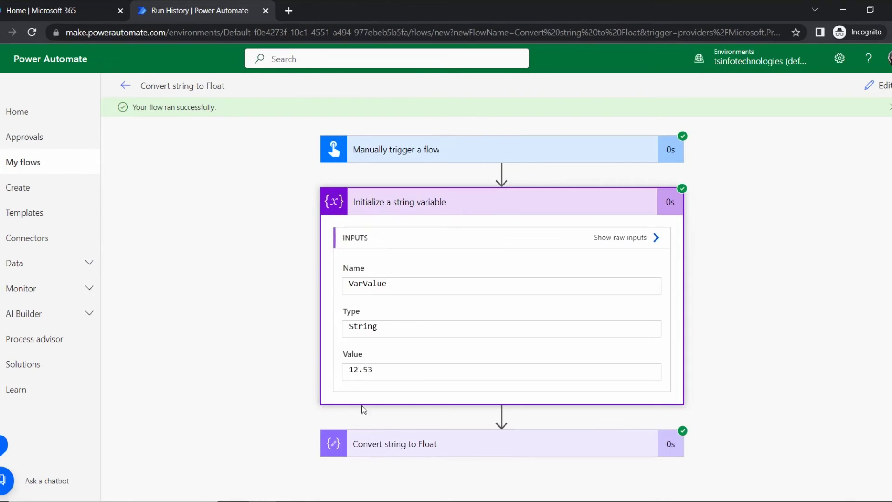
pyautogui.moveTo(374, 370); pyautogui.dragTo(343, 377)
pyautogui.click(378, 370)
pyautogui.moveTo(377, 370); pyautogui.dragTo(347, 374)
pyautogui.click(497, 445)
# Step: Review the Convert string to Float step's raw inputs and outputs, both showing 12.53
pyautogui.scroll(-4, 851, 263)
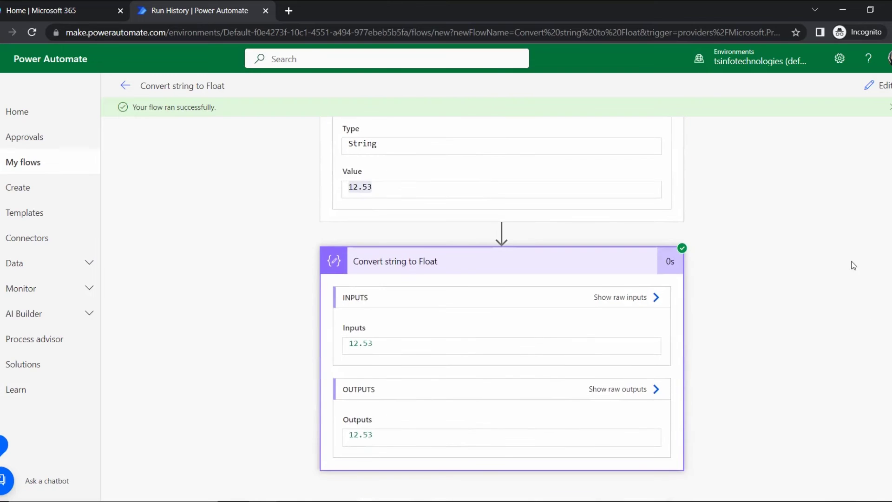
pyautogui.moveTo(391, 337); pyautogui.dragTo(323, 343)
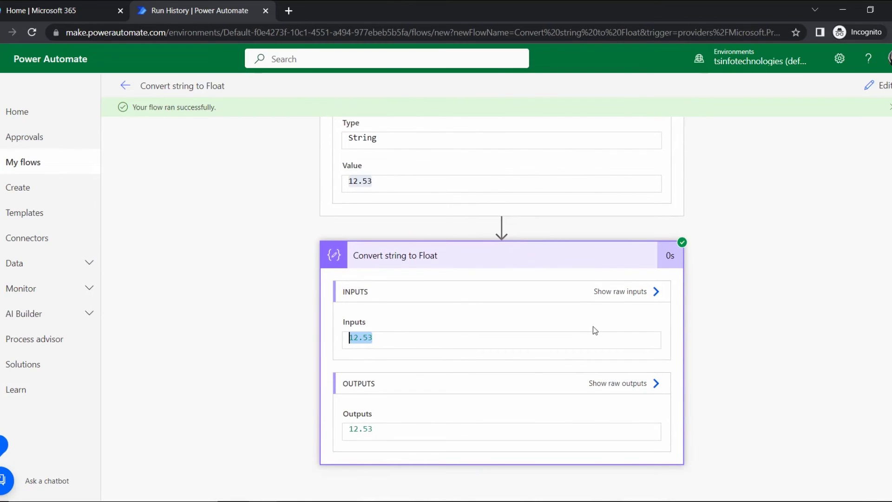
pyautogui.click(620, 292)
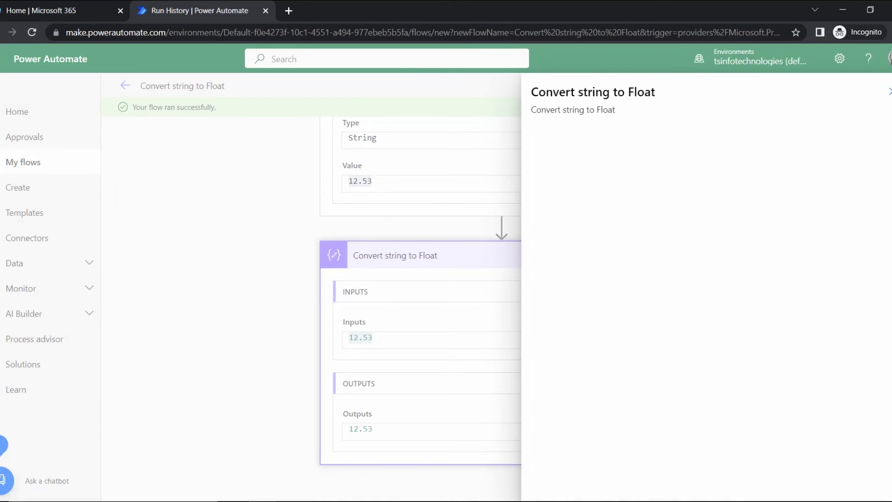
pyautogui.click(882, 92)
pyautogui.moveTo(373, 338); pyautogui.dragTo(349, 337)
pyautogui.click(435, 432)
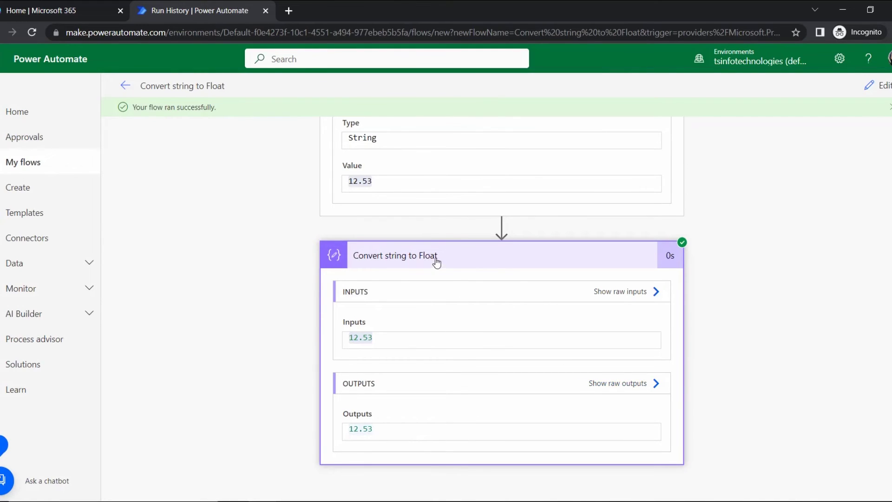
pyautogui.click(756, 327)
pyautogui.moveTo(388, 343); pyautogui.dragTo(347, 338)
pyautogui.scroll(4, 645, 360)
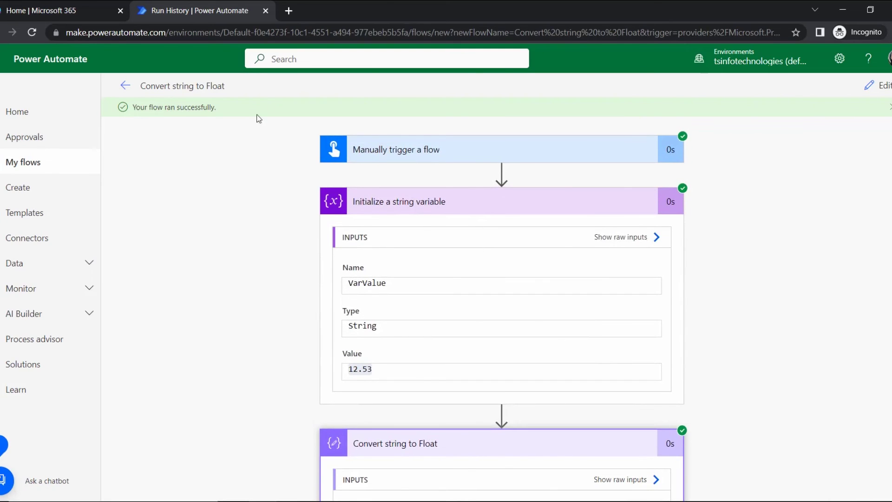